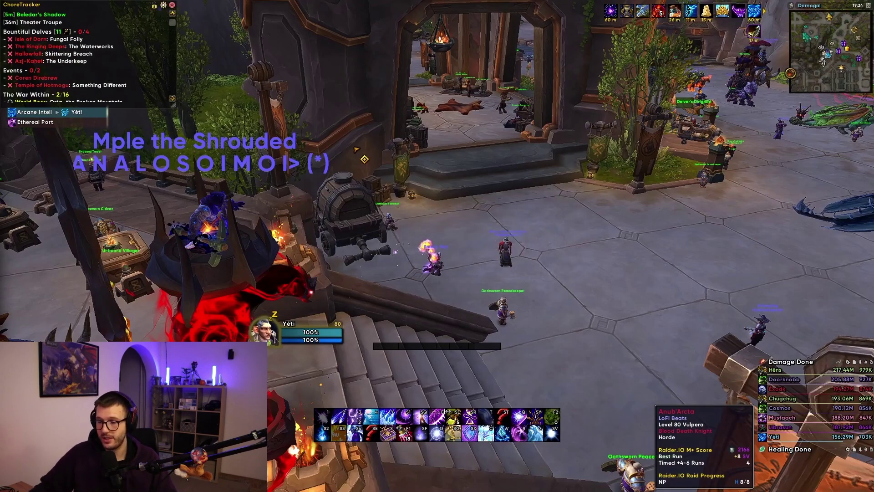
# Step: Ride the mounted character forward across the plaza and target yourself to show its buffs
pyautogui.press('w')
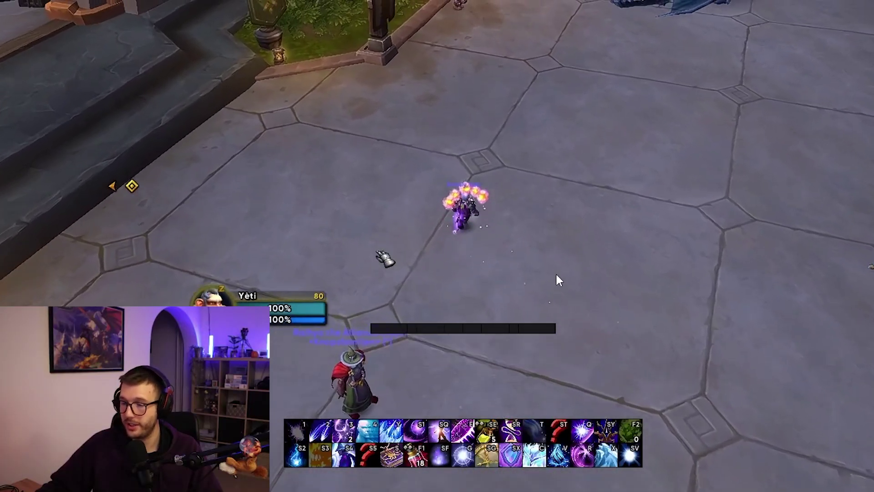
pyautogui.press('F1')
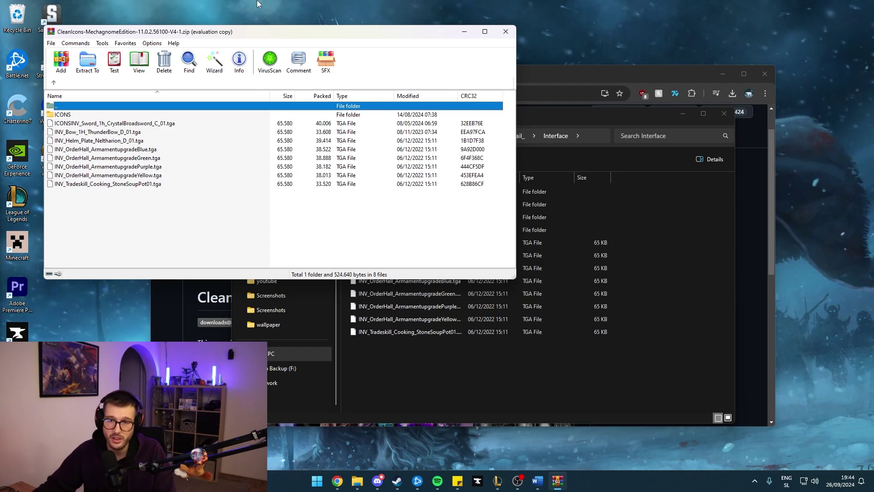
# Step: Extract the ICONS folder and the eight TGA files from the Clean Icons archive into _retail_\Interface
pyautogui.moveTo(80, 242); pyautogui.dragTo(76, 127)
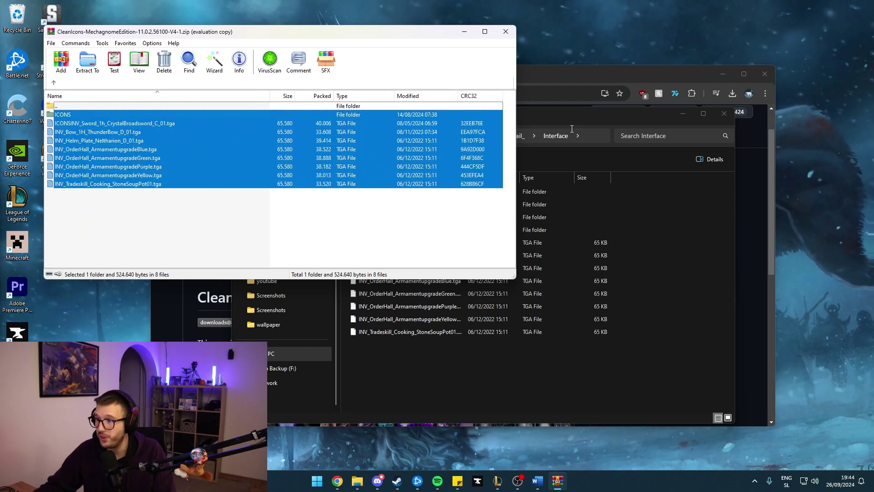
pyautogui.moveTo(539, 115); pyautogui.dragTo(551, 106)
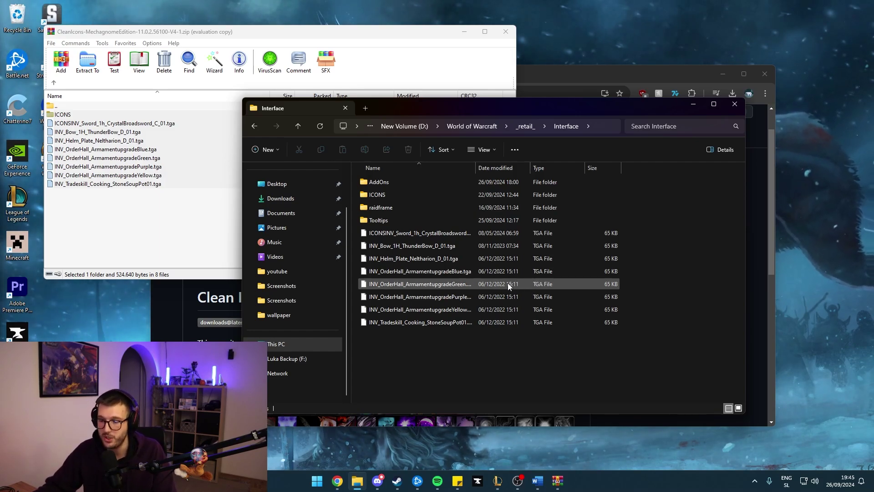
# Step: Bring up Discord's #yeti-ui channel showing the Masque_CleanIcons.zip post
pyautogui.click(377, 481)
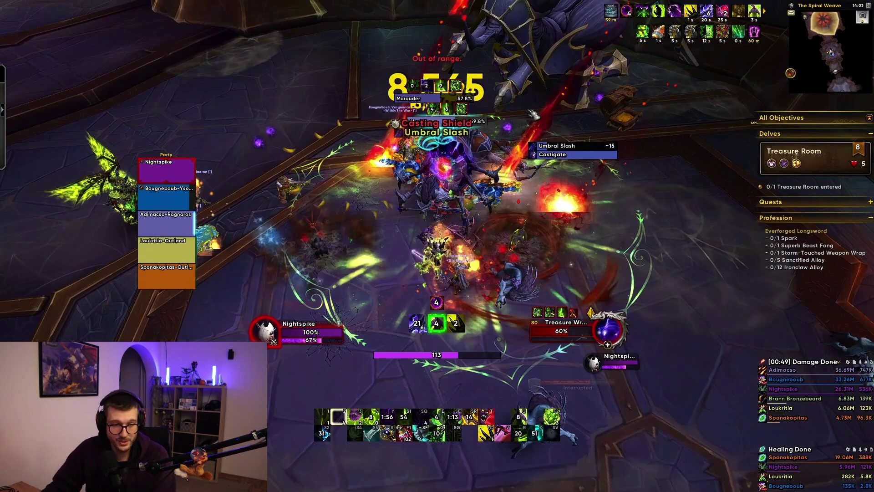
# Step: Watch the delve party's flat raid frames in combat, then return to Discord's Raid Frame Texture post
pyautogui.moveTo(261, 236)
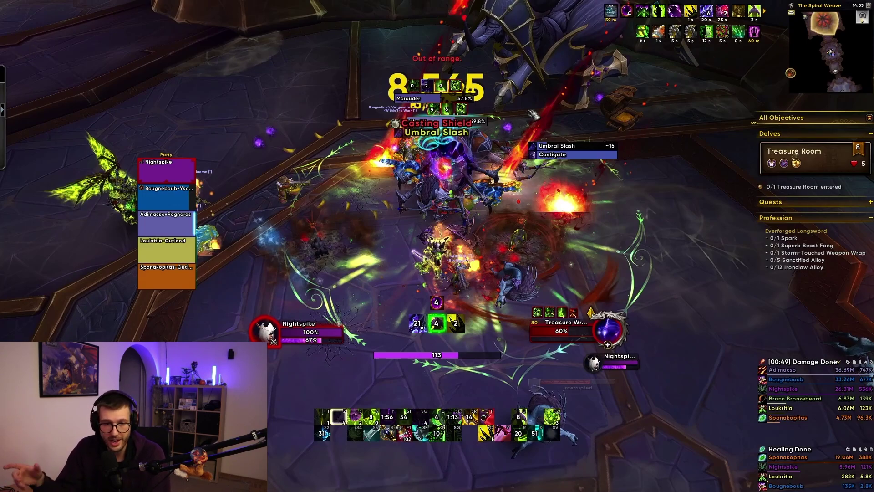
pyautogui.moveTo(548, 289)
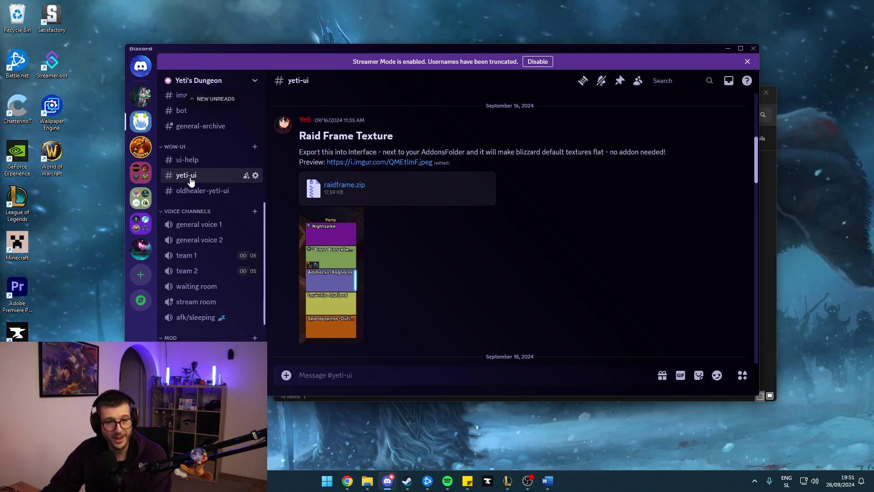
# Step: Scroll the #yeti-ui channel to the Raid Frame Texture message with raidframe.zip
pyautogui.scroll(4, 219, 227)
pyautogui.scroll(2, 219, 226)
pyautogui.scroll(-6, 214, 228)
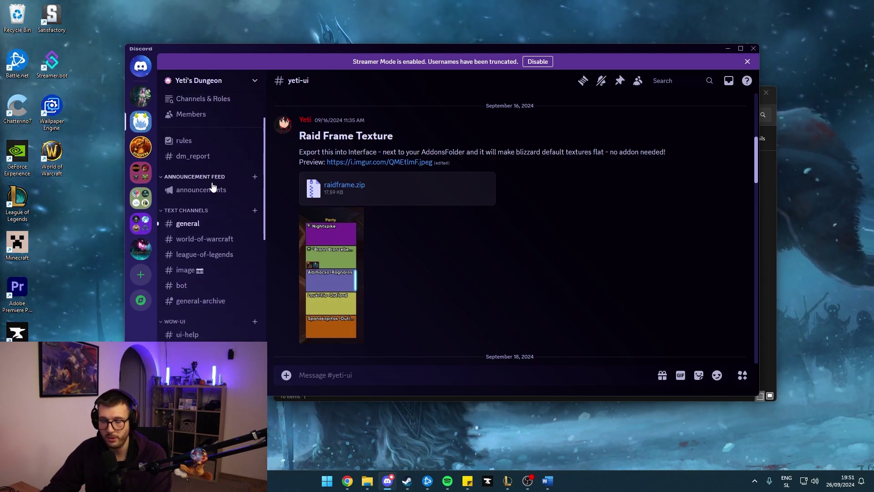
pyautogui.scroll(2, 422, 258)
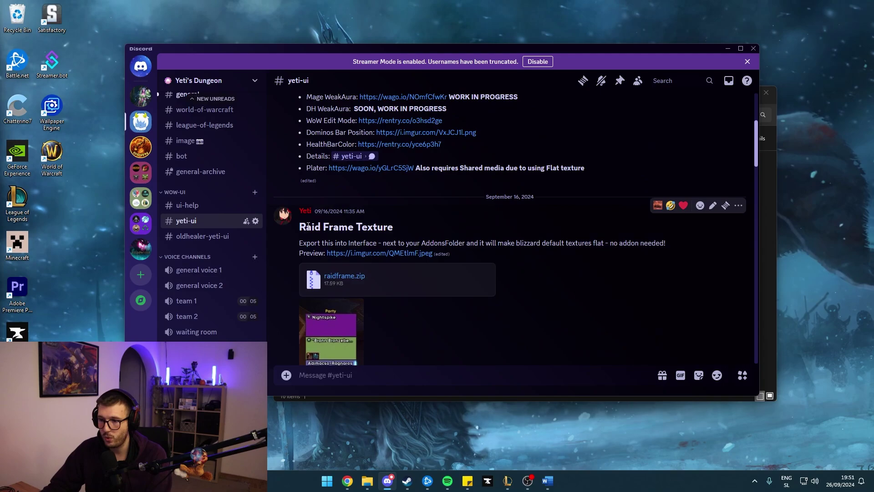
pyautogui.moveTo(299, 226); pyautogui.dragTo(394, 230)
pyautogui.click(411, 231)
# Step: Open File Explorer on the World of Warcraft _retail_ folder
pyautogui.scroll(-3, 411, 231)
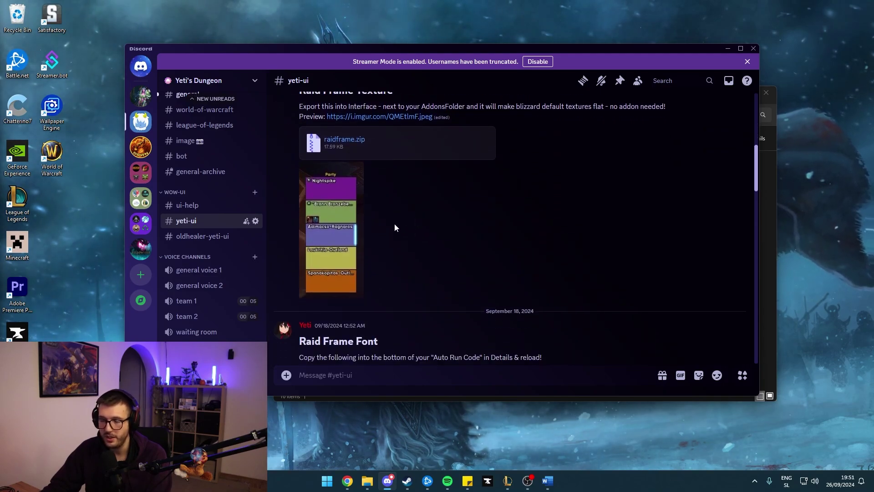
pyautogui.scroll(1, 329, 255)
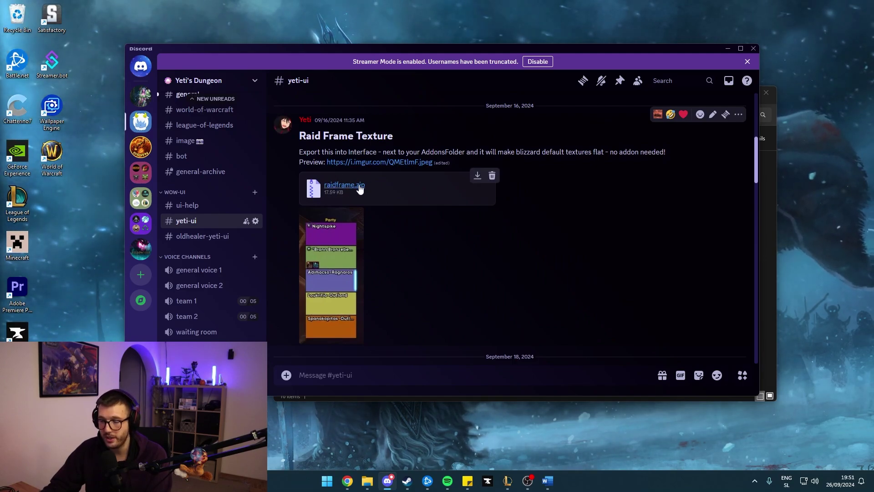
pyautogui.click(367, 481)
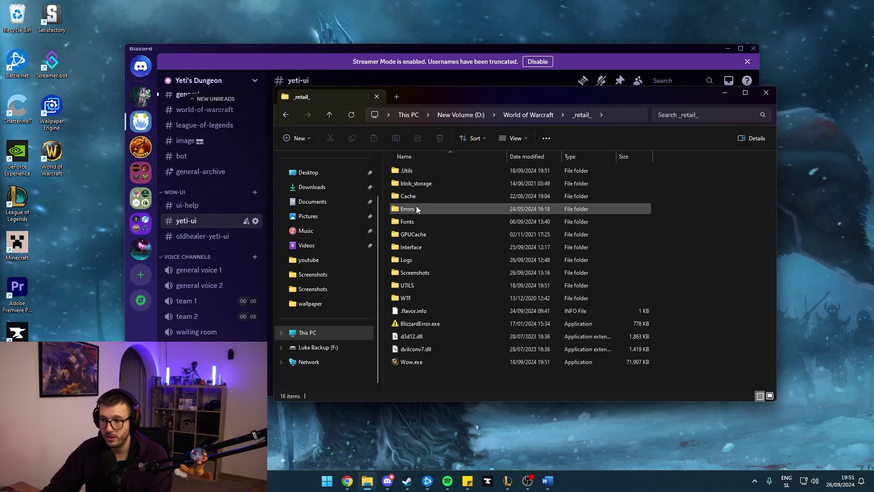
# Step: Check the 32 BLP textures in _retail_\Interface\raidframe, then return to the Interface folder
pyautogui.doubleClick(419, 248)
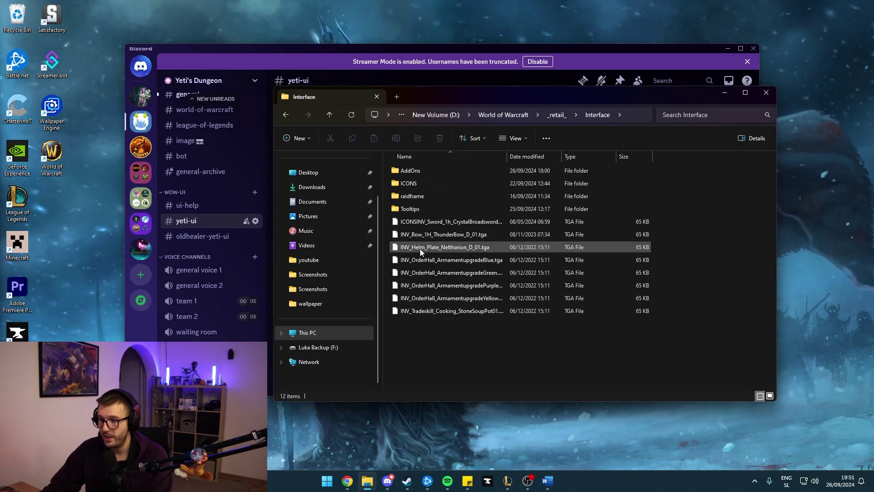
pyautogui.doubleClick(415, 198)
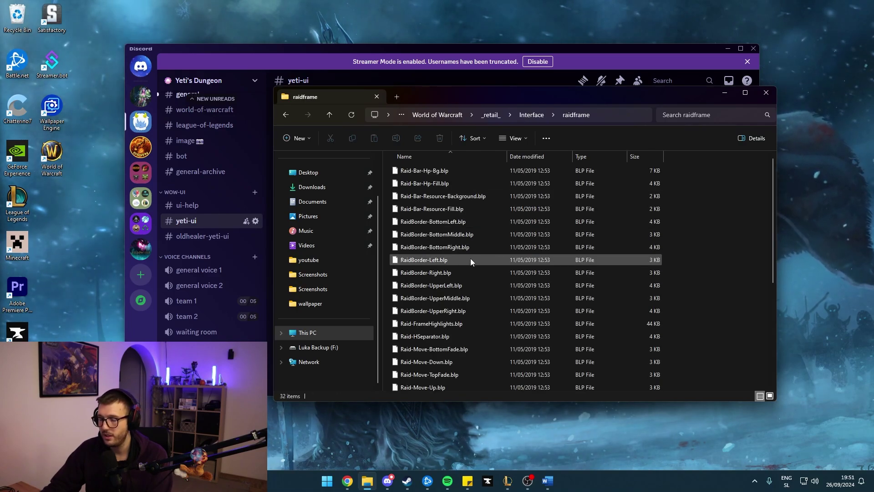
pyautogui.scroll(-5, 467, 256)
pyautogui.scroll(5, 461, 255)
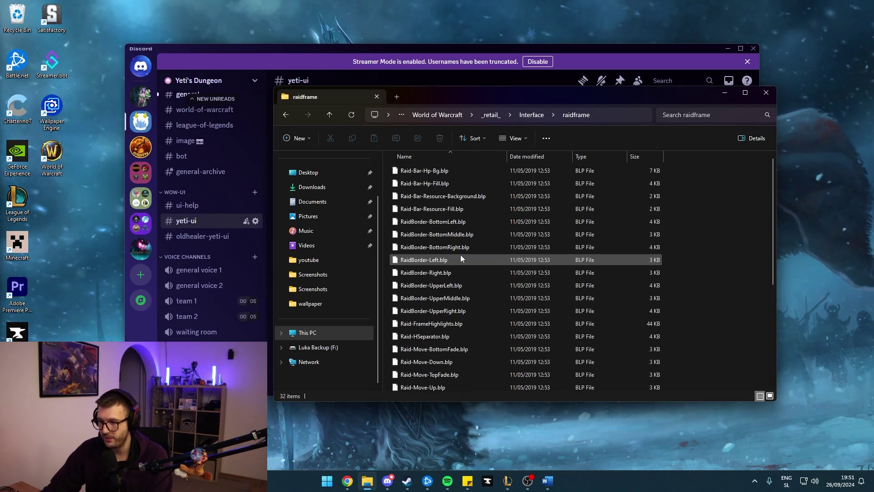
pyautogui.scroll(-4, 671, 225)
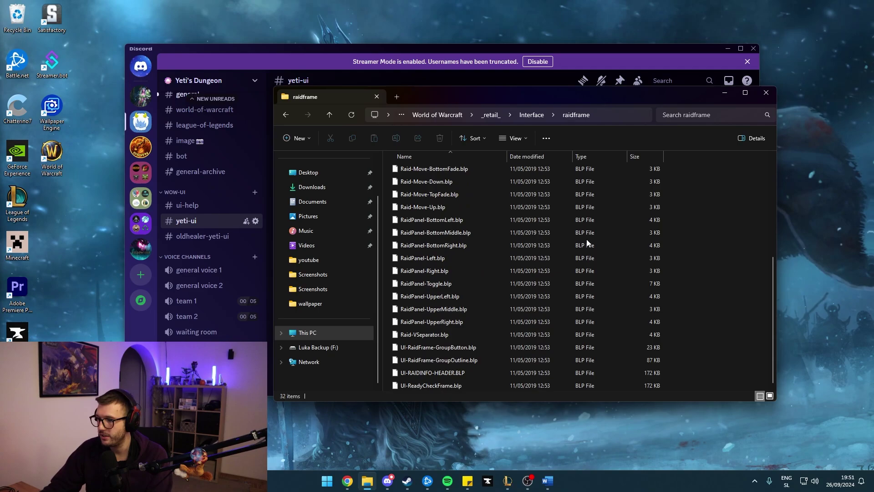
pyautogui.click(285, 115)
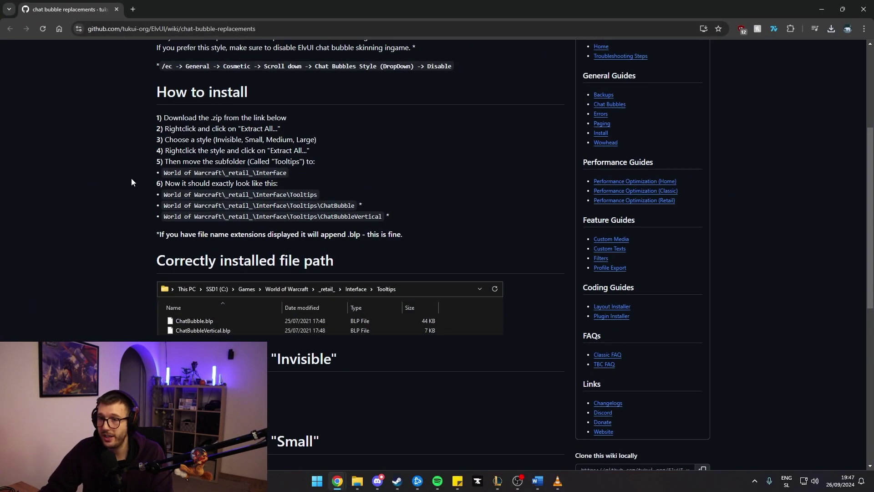
# Step: Bring up the ElvUI chat-bubble-replacements wiki after showing the minimal 'Hey what's going on' bubble
pyautogui.scroll(4, 128, 205)
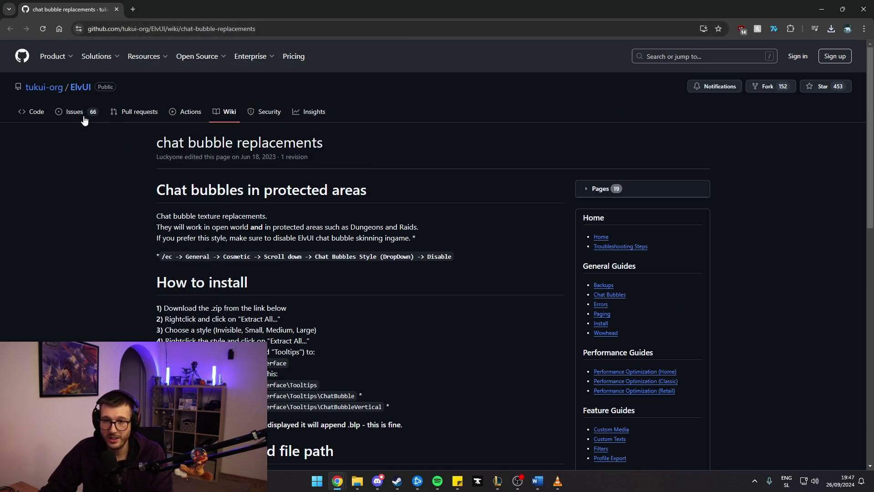
# Step: Scroll through the wiki's Small, Medium and Large bubble showcase, restoring and moving the Chrome window
pyautogui.scroll(-8, 61, 218)
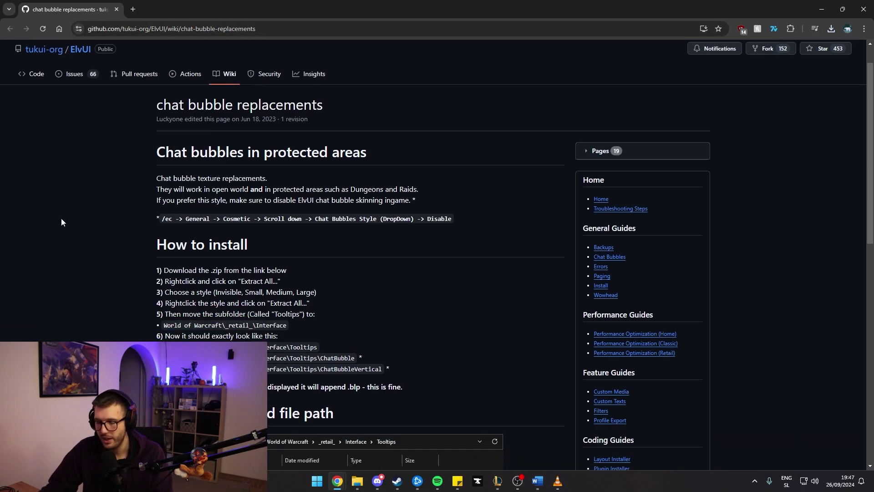
pyautogui.scroll(-2, 95, 208)
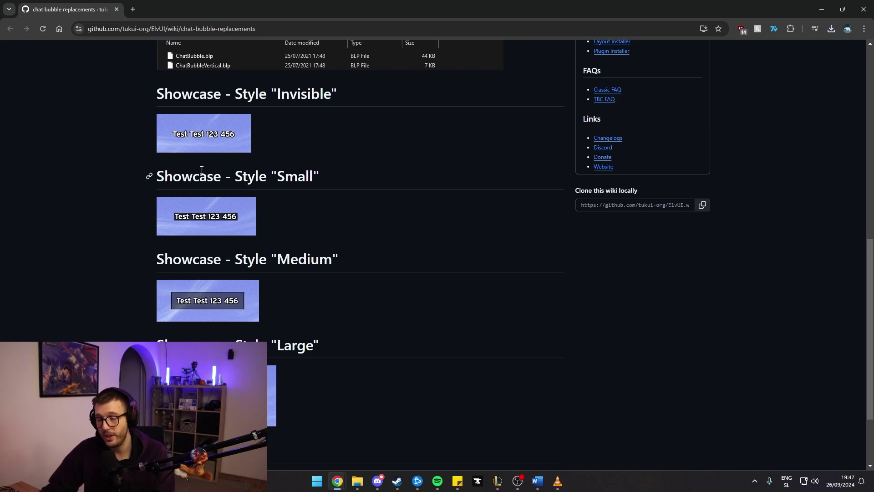
pyautogui.scroll(-2, 220, 199)
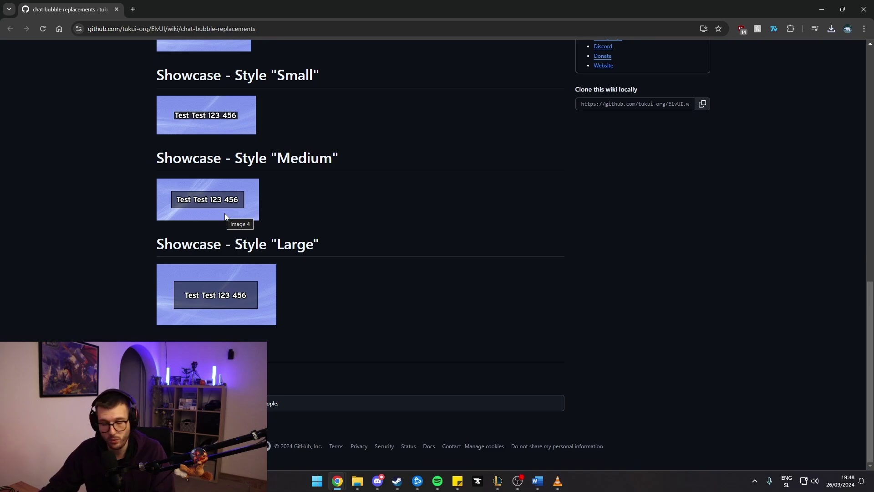
pyautogui.doubleClick(348, 11)
pyautogui.moveTo(348, 11); pyautogui.dragTo(492, 39)
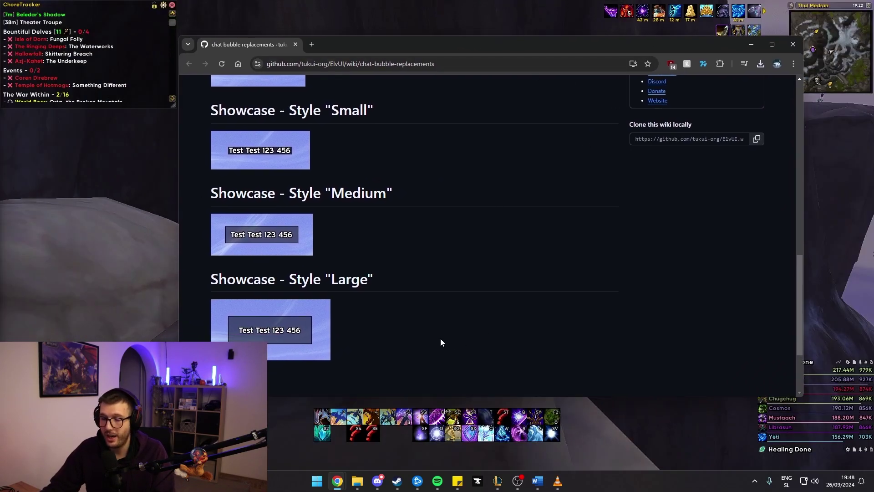
pyautogui.scroll(-2, 357, 306)
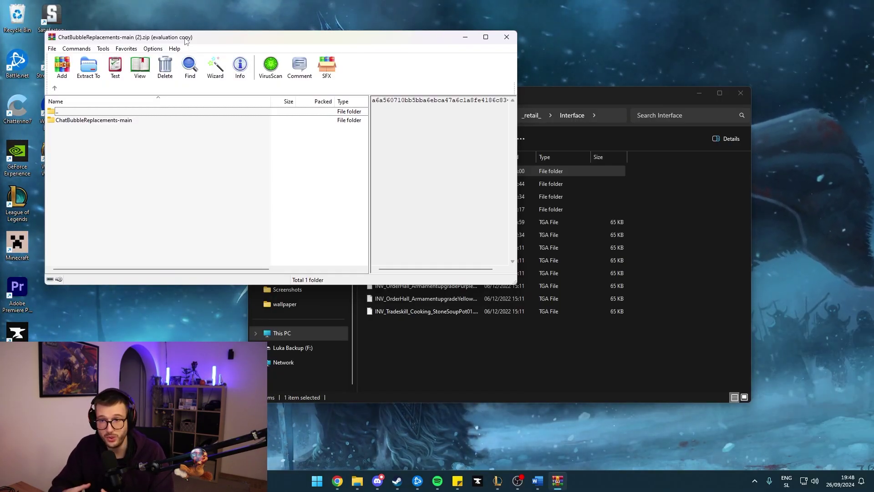
# Step: Open Chat-Bubbles-Small.zip inside ChatBubbleReplacements-main and select its Tooltips folder beside the Interface window
pyautogui.doubleClick(84, 120)
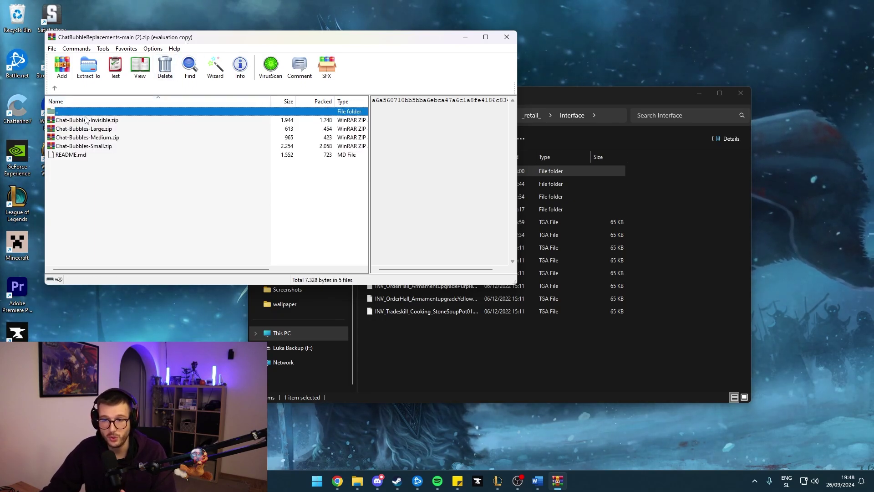
pyautogui.doubleClick(85, 146)
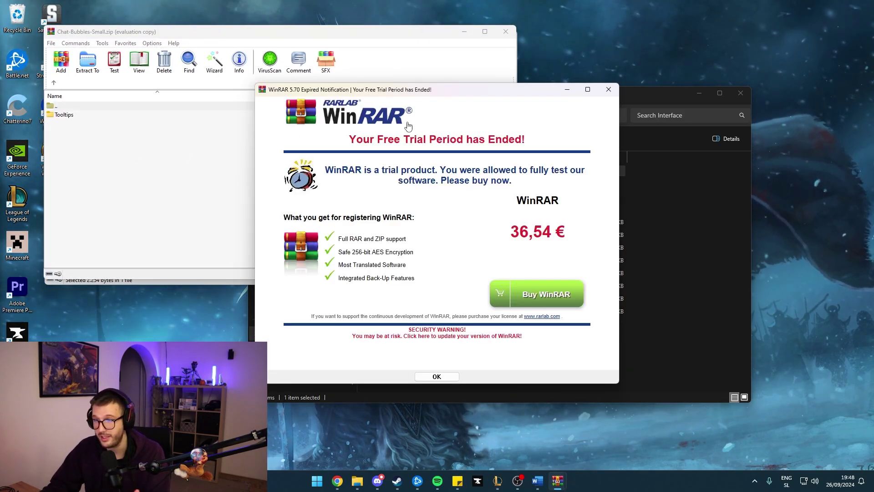
pyautogui.click(615, 93)
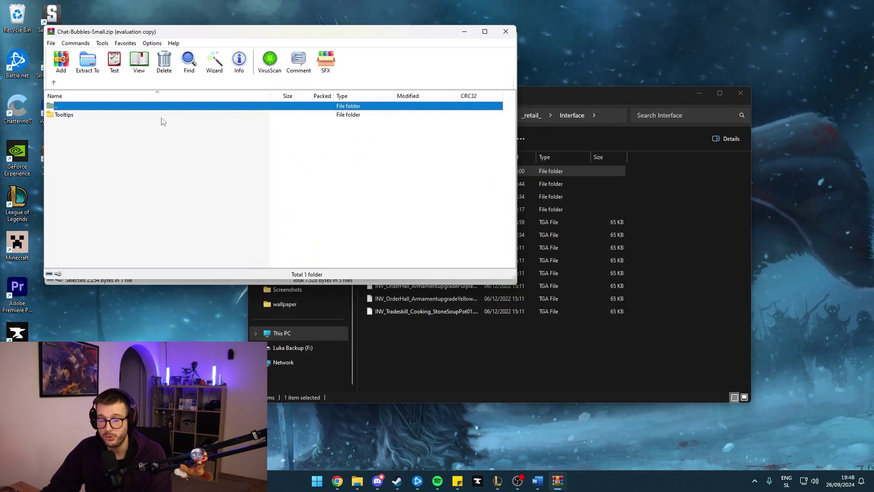
pyautogui.click(68, 115)
pyautogui.moveTo(562, 93); pyautogui.dragTo(588, 96)
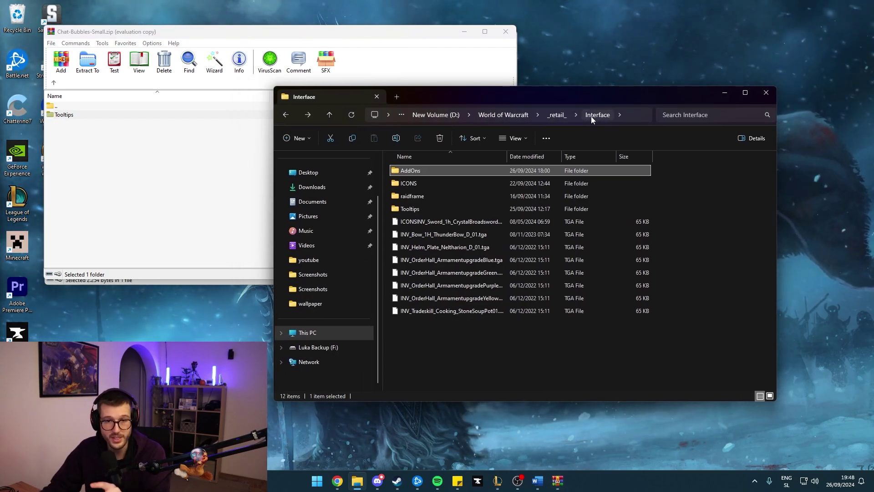
# Step: Check the two existing .blp files in Interface\Tooltips, then copy the Small Tooltips folder into Interface
pyautogui.doubleClick(422, 209)
pyautogui.moveTo(446, 211); pyautogui.dragTo(455, 167)
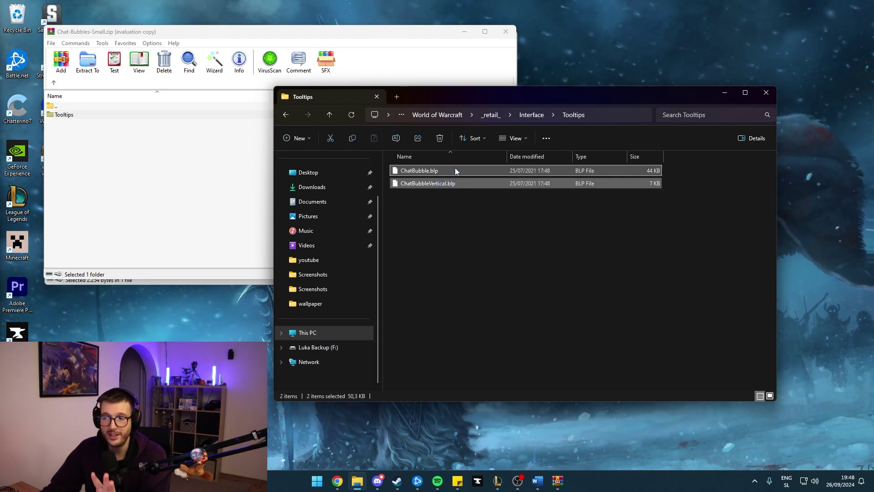
pyautogui.click(531, 115)
pyautogui.moveTo(63, 114); pyautogui.dragTo(296, 155)
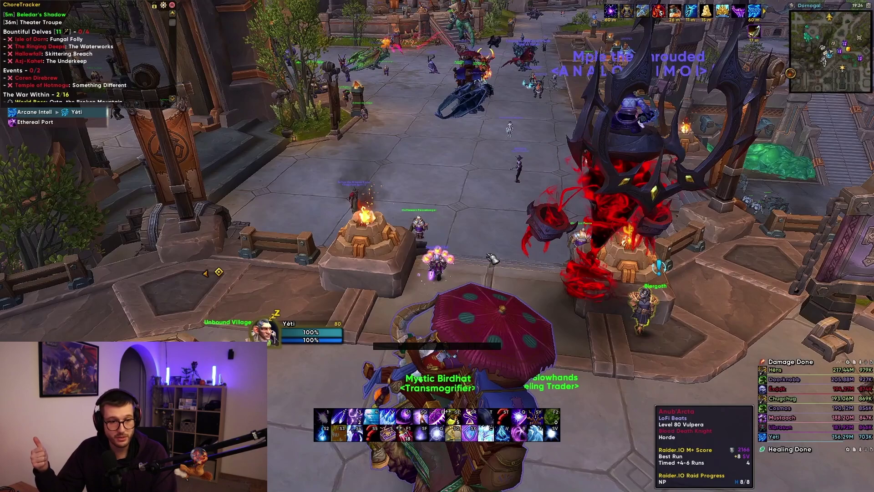
# Step: Leave the game for File Explorer showing World of Warcraft\_retail_ with Fonts, Interface, WTF and Wow.exe
pyautogui.moveTo(868, 462)
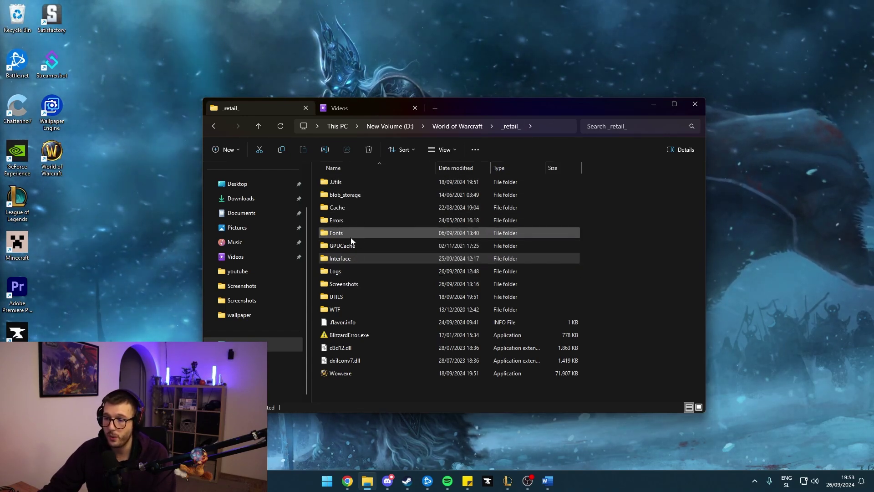
# Step: Open the Fonts folder and delete both .slug cache files, including 615960.slug
pyautogui.rightClick(629, 250)
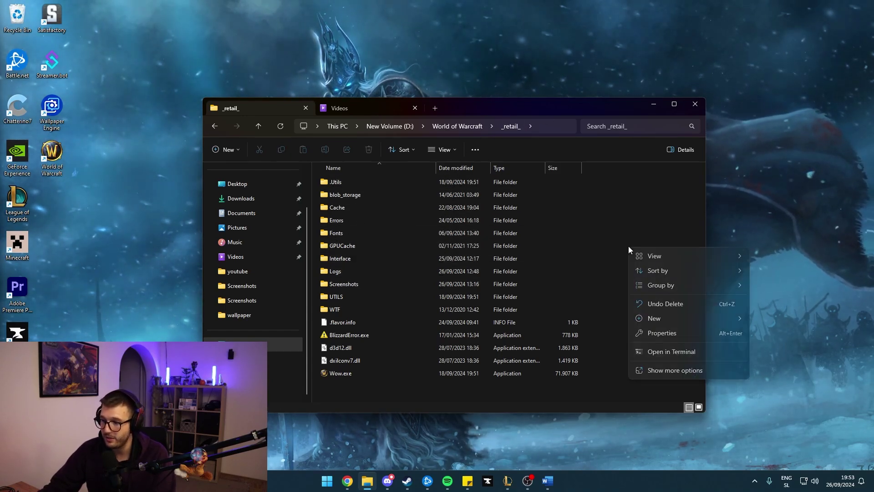
pyautogui.click(372, 233)
pyautogui.doubleClick(372, 233)
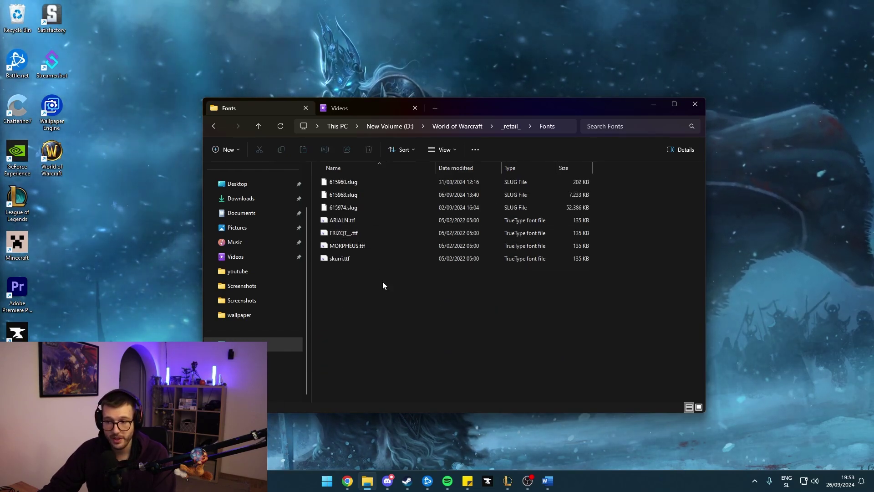
pyautogui.click(352, 209)
pyautogui.press('Delete')
pyautogui.click(354, 181)
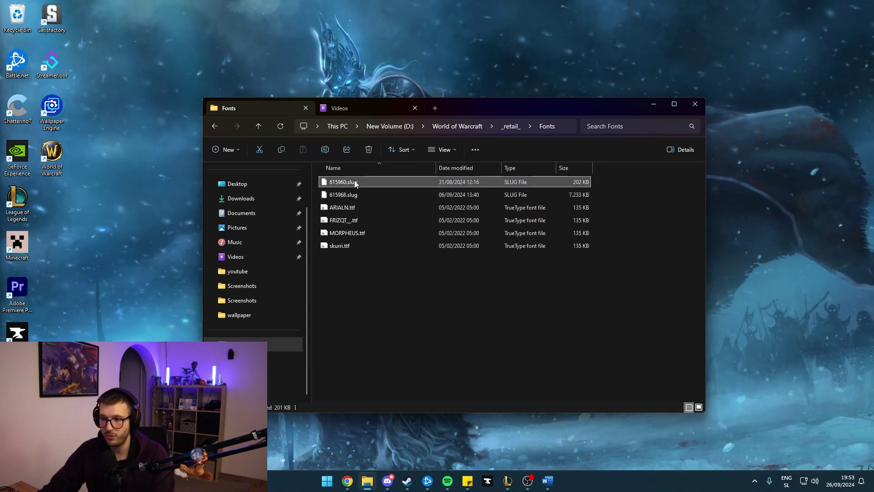
pyautogui.press('Delete')
pyautogui.press('Delete')
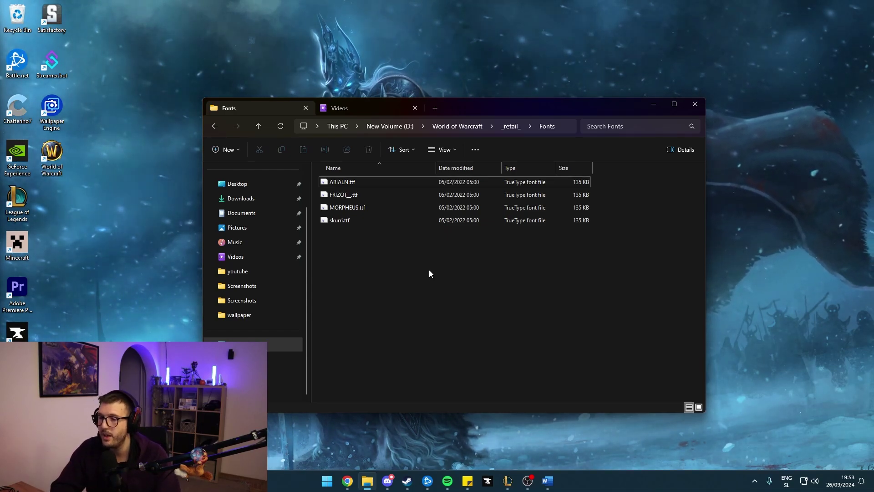
# Step: Check that the four .ttf font files remain, then switch over to Discord
pyautogui.moveTo(416, 298); pyautogui.dragTo(360, 188)
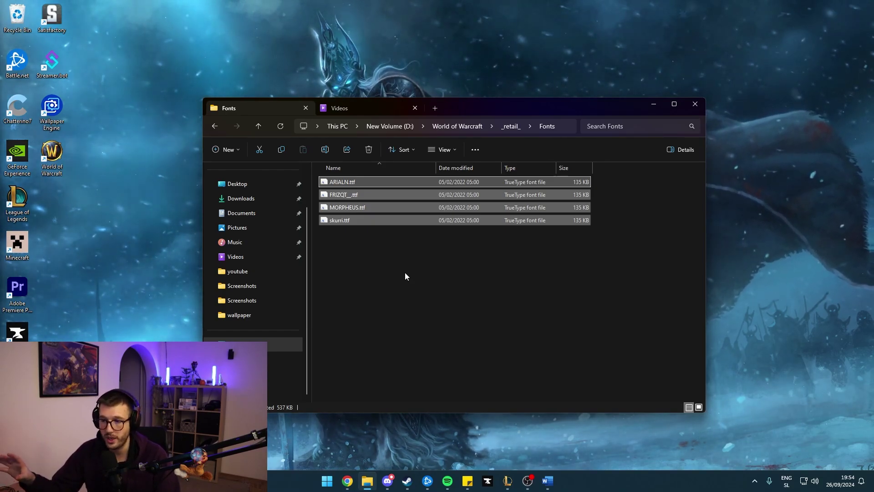
pyautogui.click(381, 252)
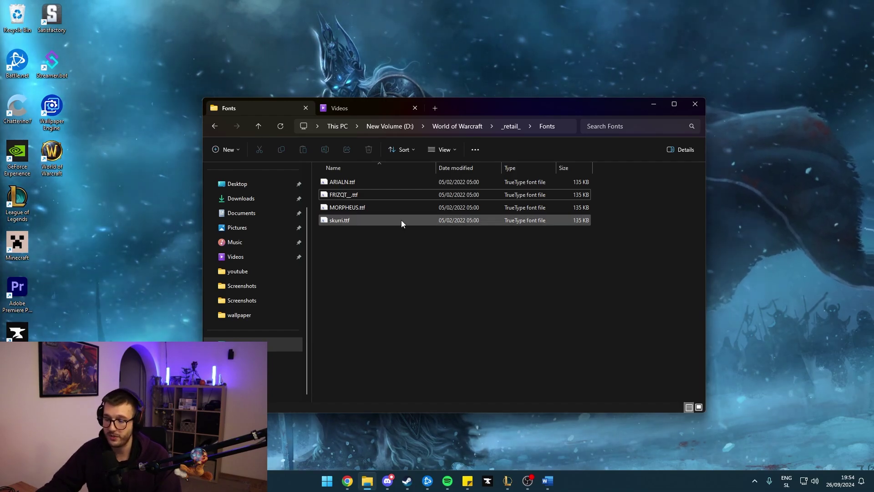
pyautogui.click(387, 481)
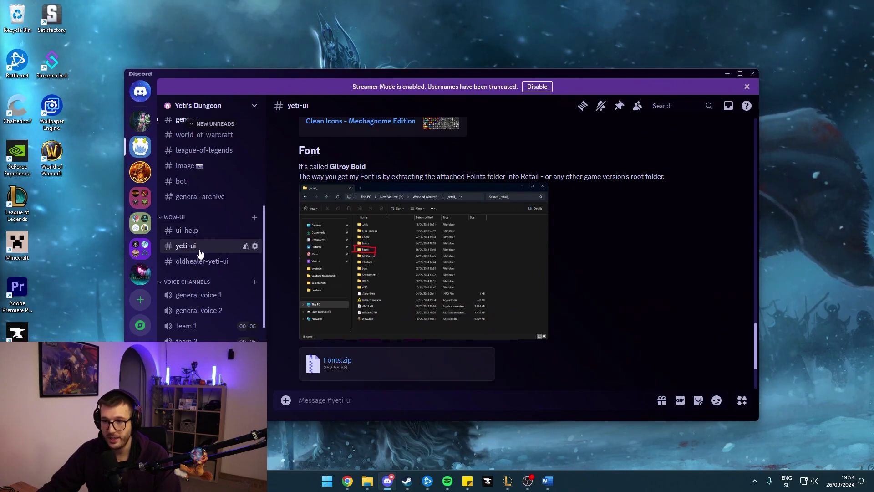
# Step: Scroll #yeti-ui to the Gilroy Bold Font post and its Fonts.zip (252.58 KB) attachment
pyautogui.scroll(2, 319, 197)
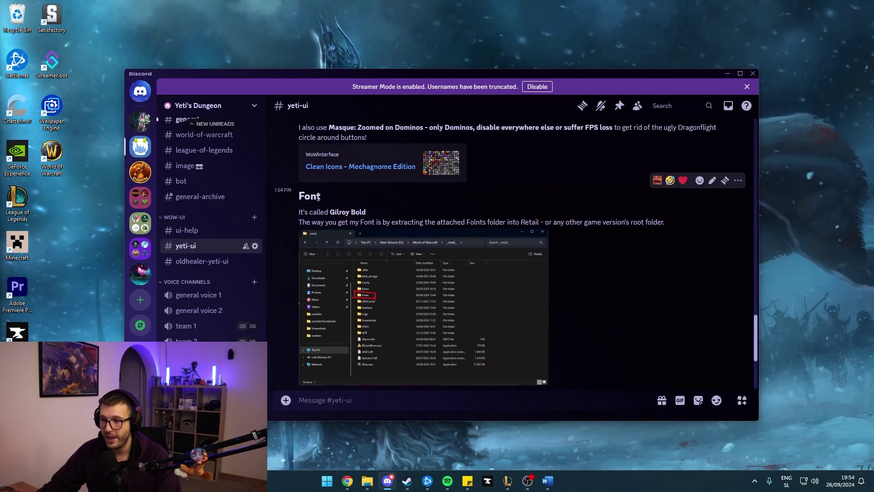
pyautogui.click(369, 207)
pyautogui.scroll(-2, 327, 211)
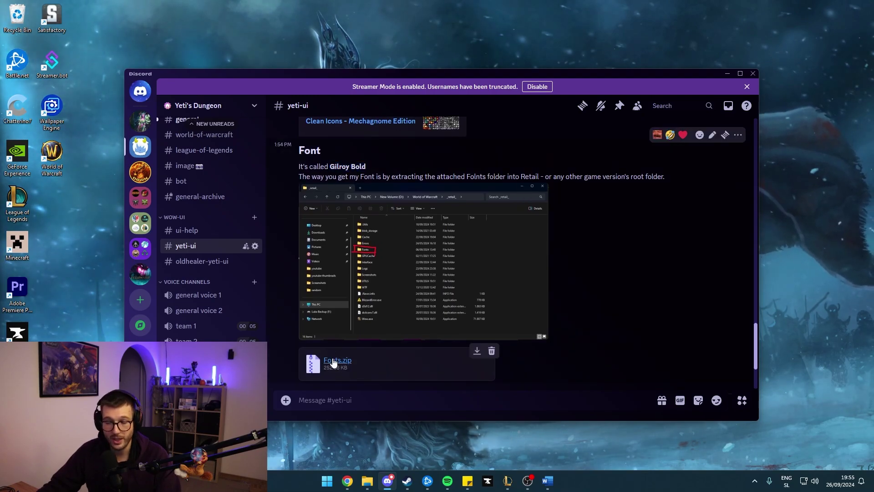
# Step: Hide Discord, revisit the Fonts folder, and return to the _retail_ folder beside Interface and WTF
pyautogui.click(729, 74)
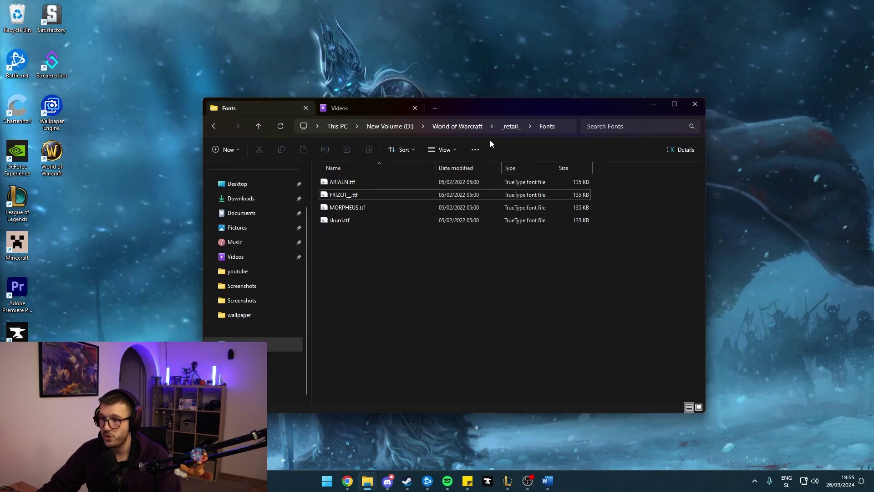
pyautogui.click(509, 127)
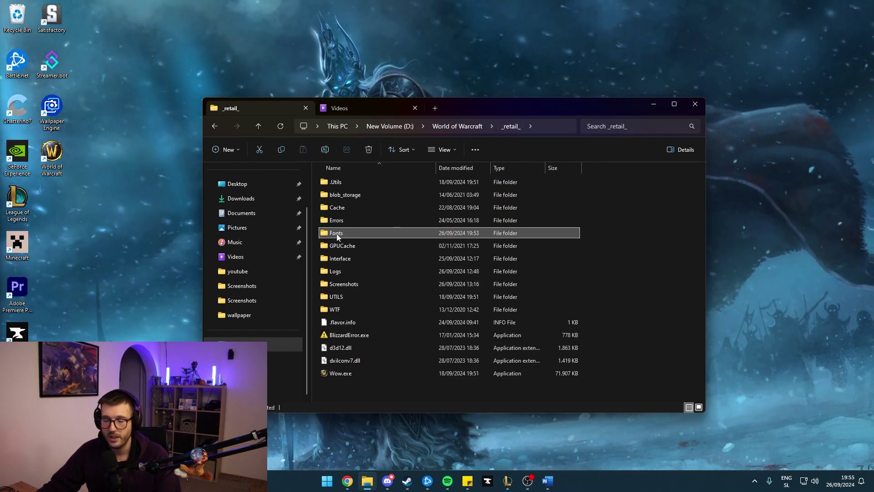
pyautogui.doubleClick(376, 235)
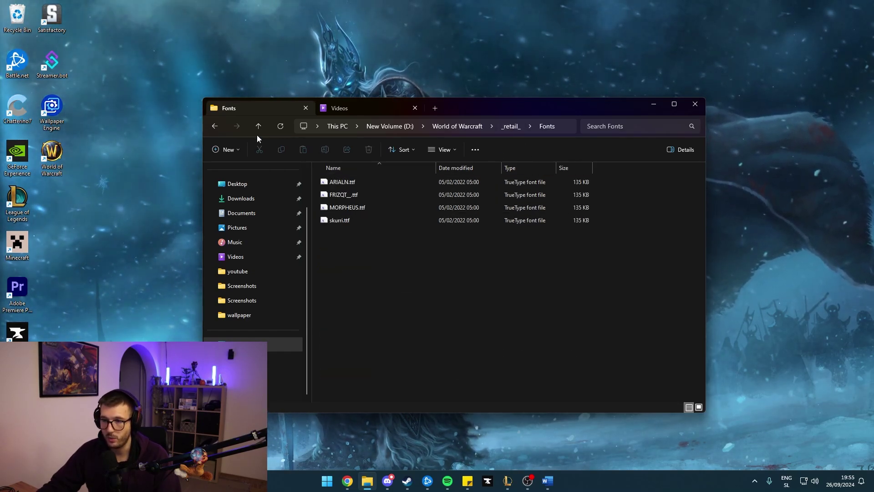
pyautogui.click(215, 126)
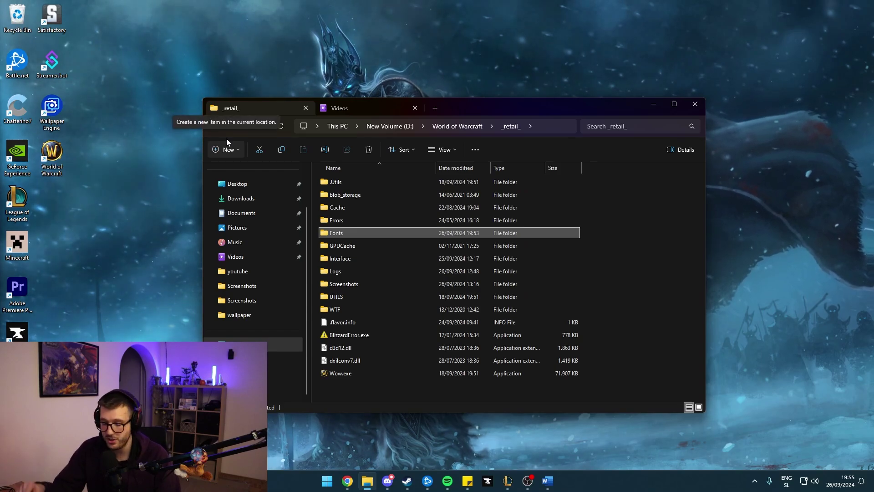